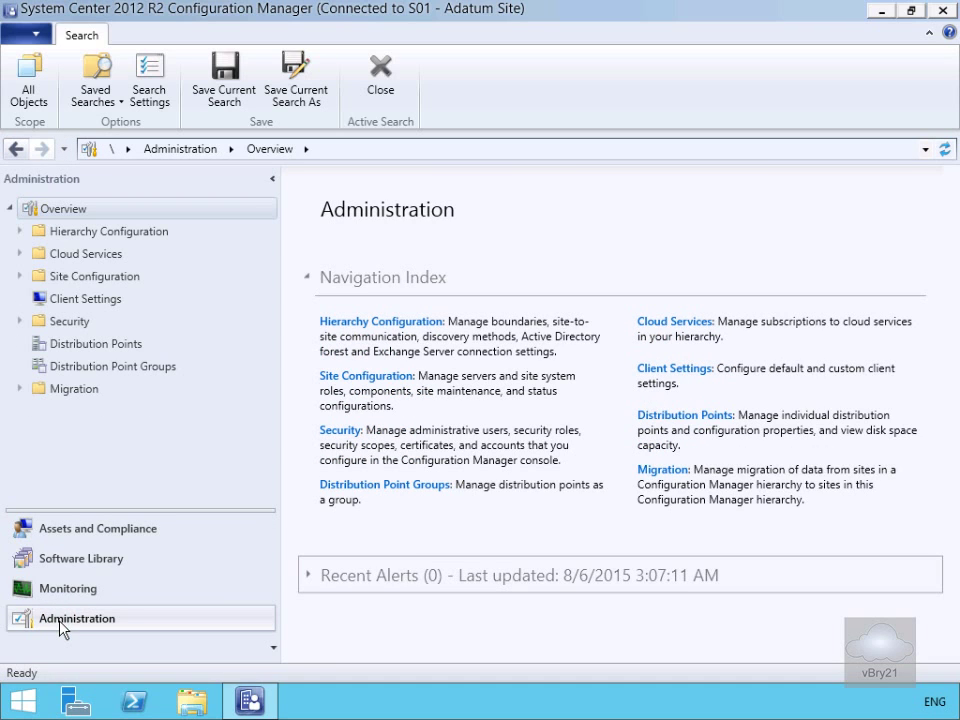
# Show the Discovery Methods list under Administration > Hierarchy Configuration.
pyautogui.click(56, 233)
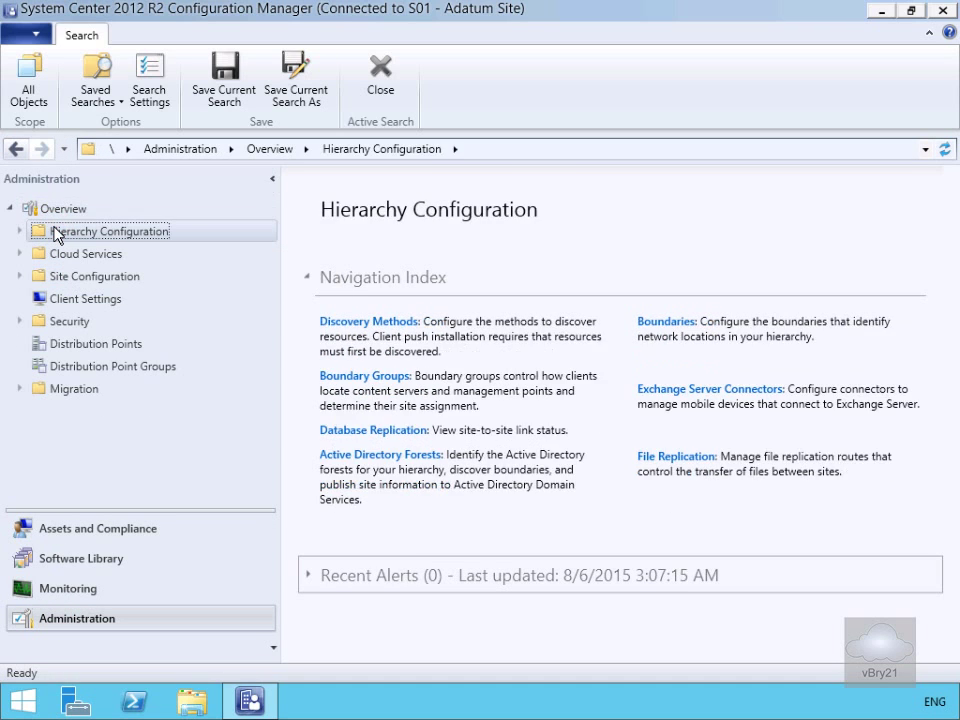
pyautogui.click(347, 322)
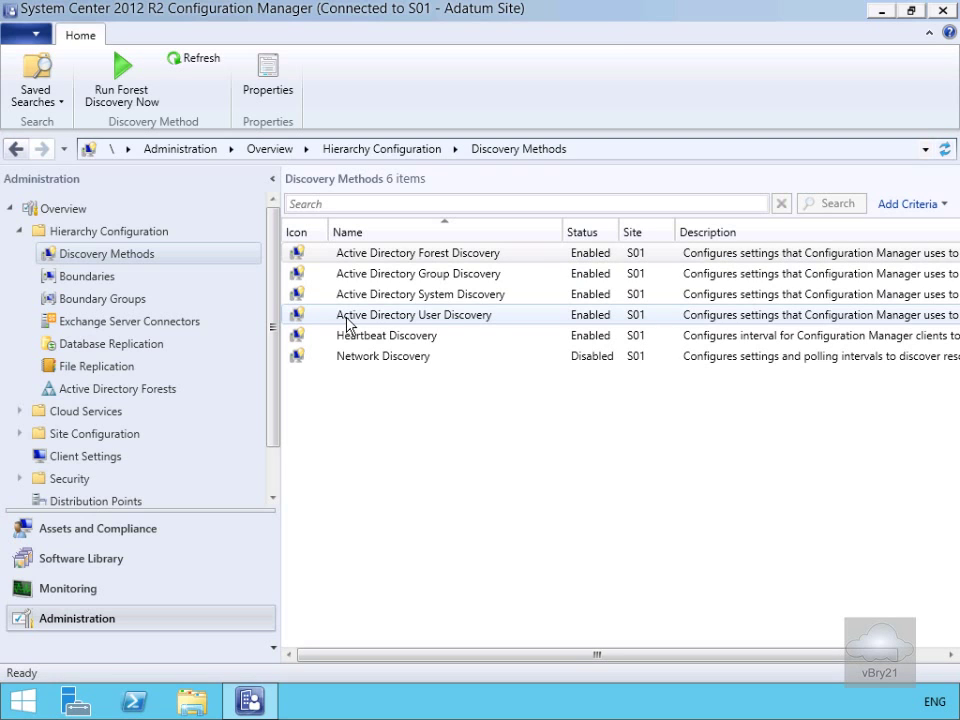
# Review and keep the Active Directory Forest Discovery settings, then show the Boundaries list.
pyautogui.click(384, 257)
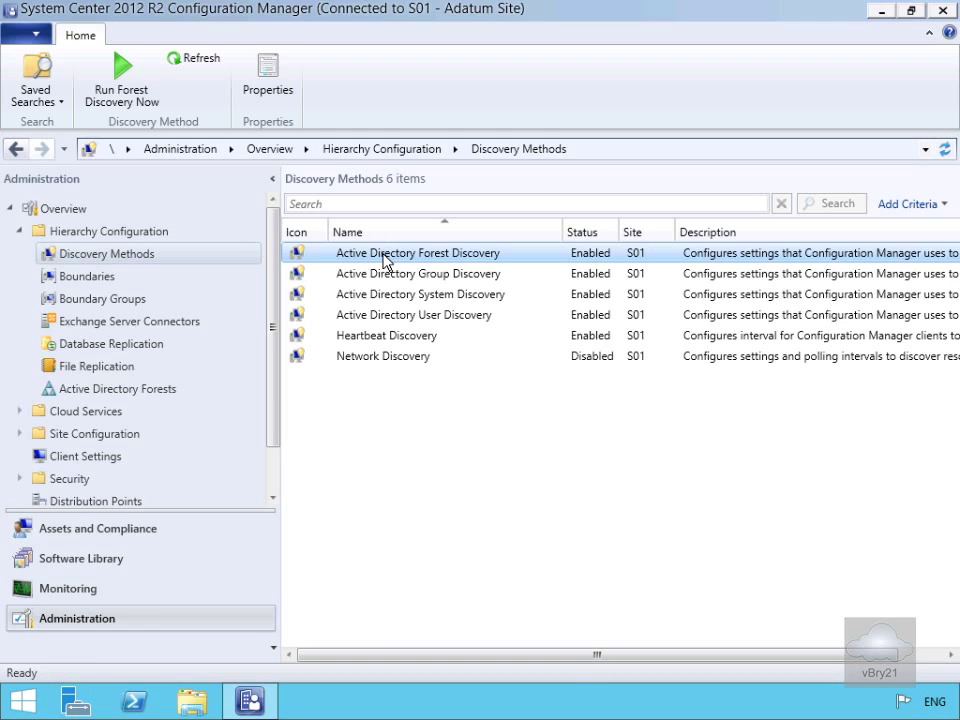
pyautogui.click(262, 88)
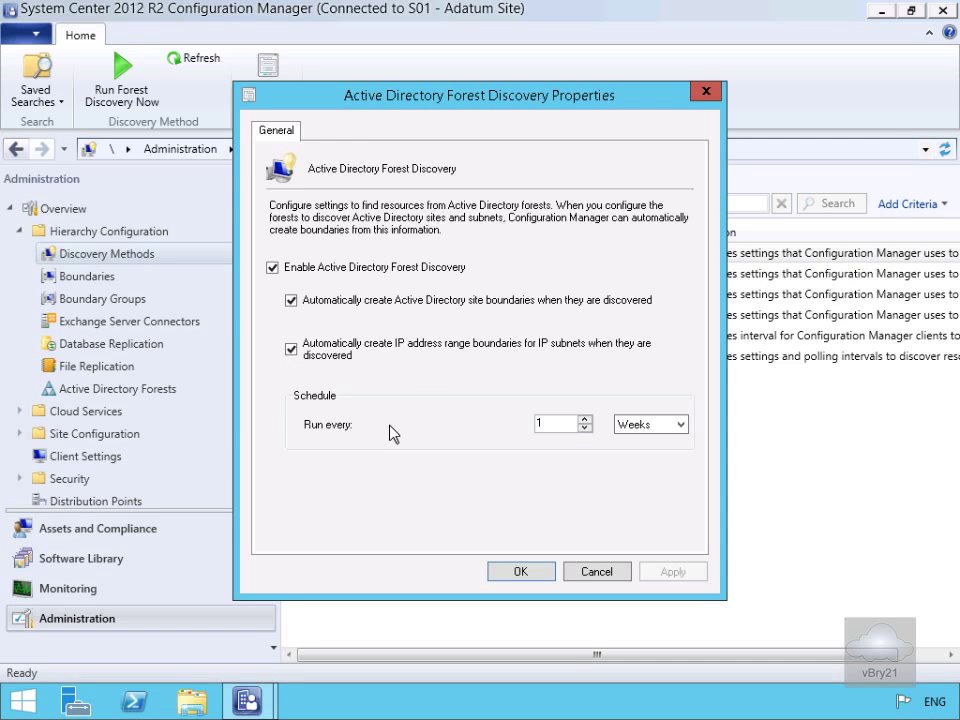
pyautogui.click(528, 574)
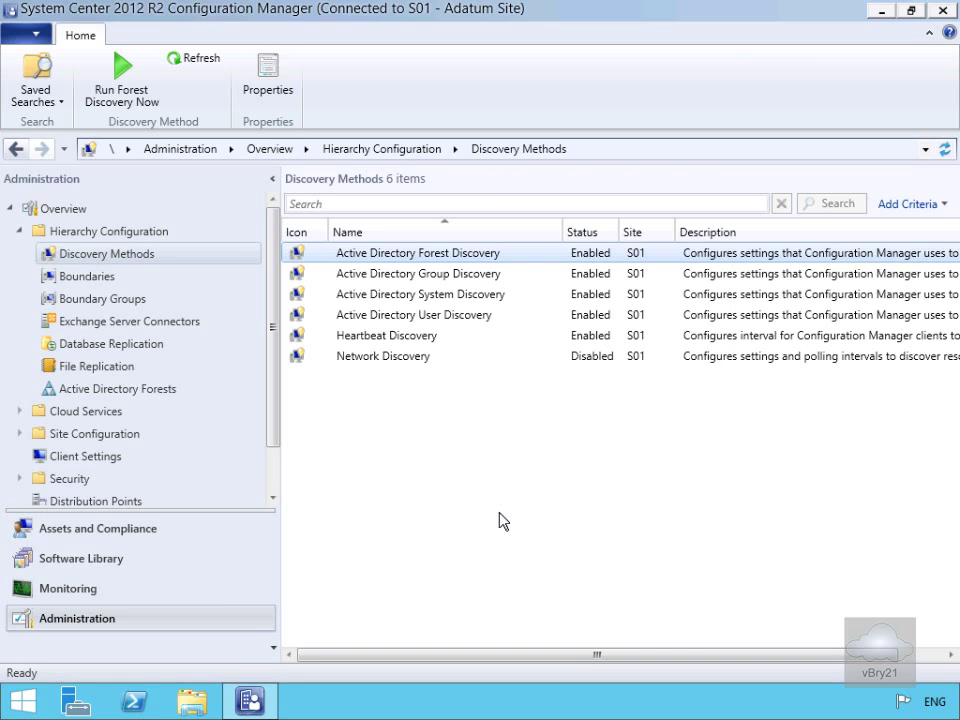
pyautogui.click(98, 276)
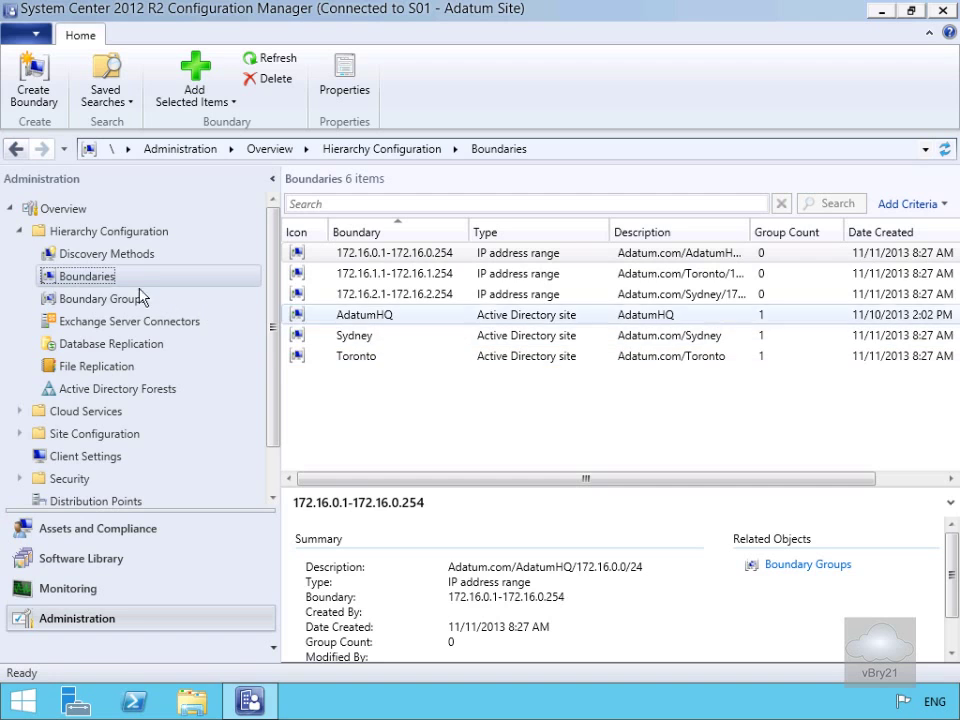
# Create IP subnet boundary 10.10.3.0 (mask 255.255.255.0) described as 'VPN Boundary'.
pyautogui.rightClick(102, 282)
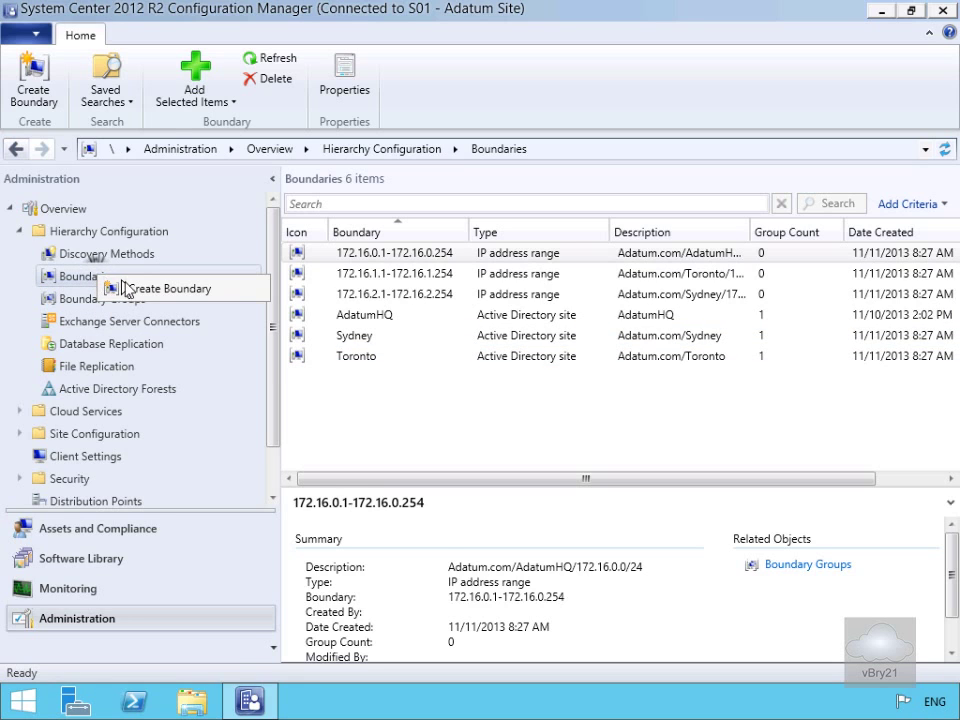
pyautogui.click(133, 290)
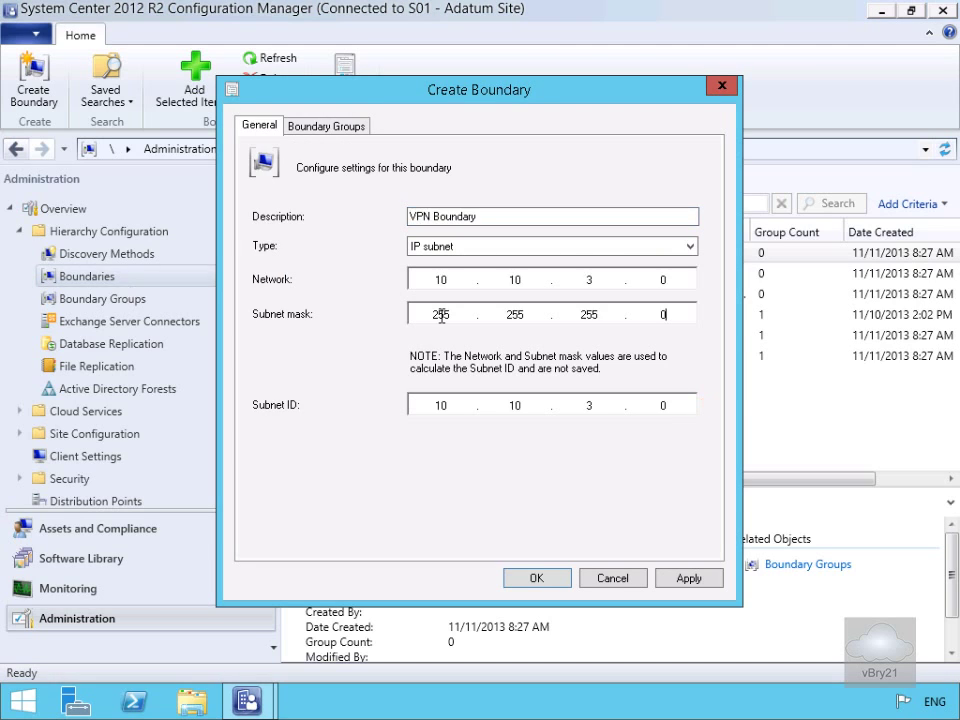
pyautogui.click(420, 246)
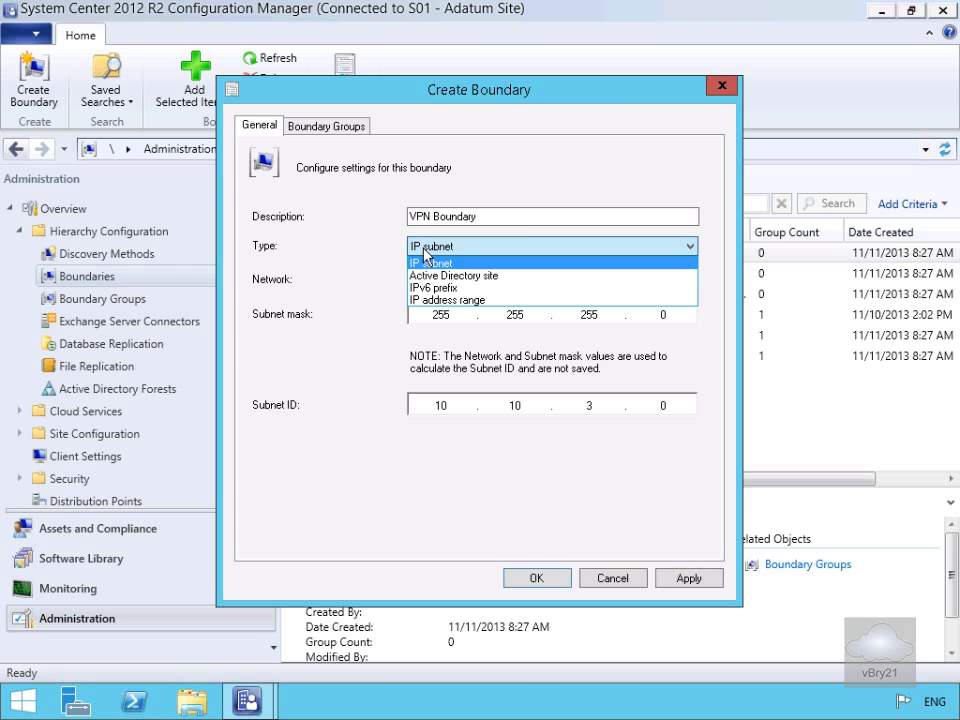
pyautogui.click(374, 265)
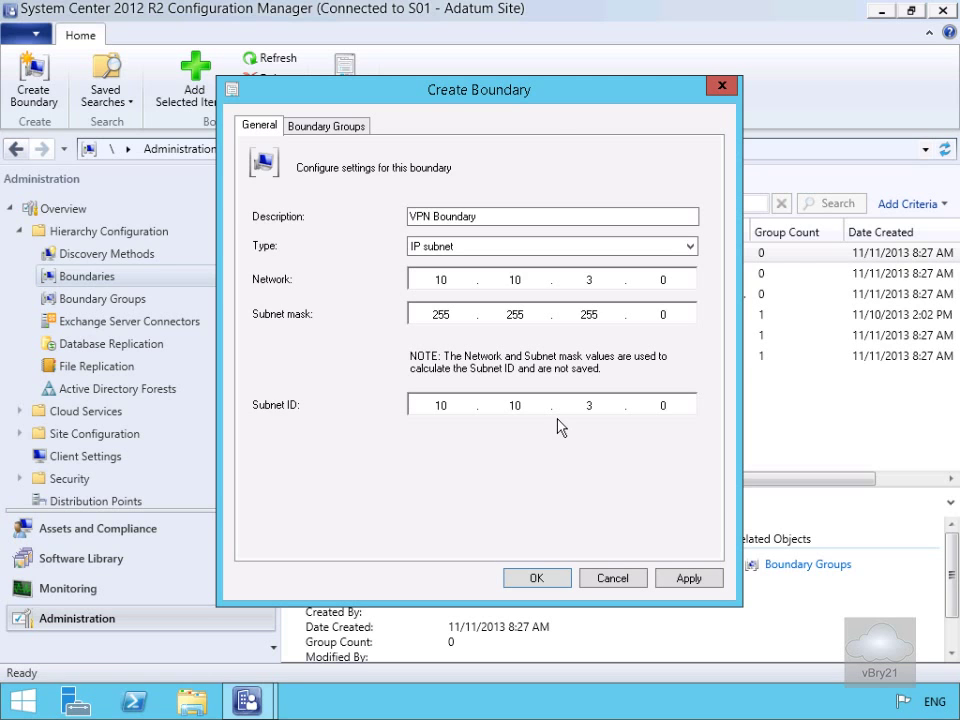
pyautogui.click(548, 579)
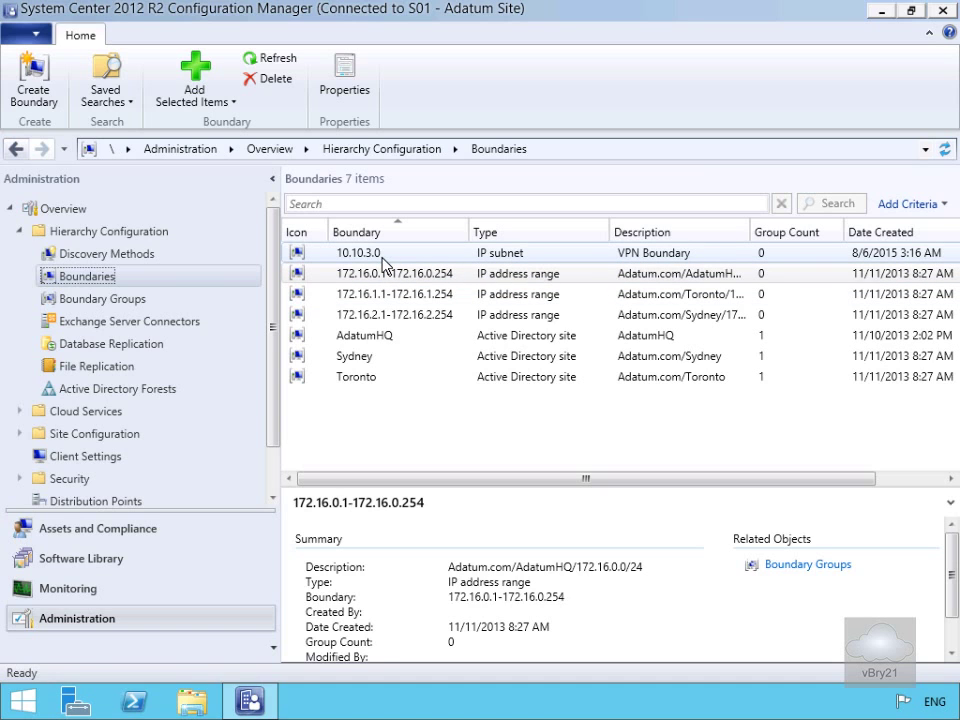
pyautogui.click(143, 302)
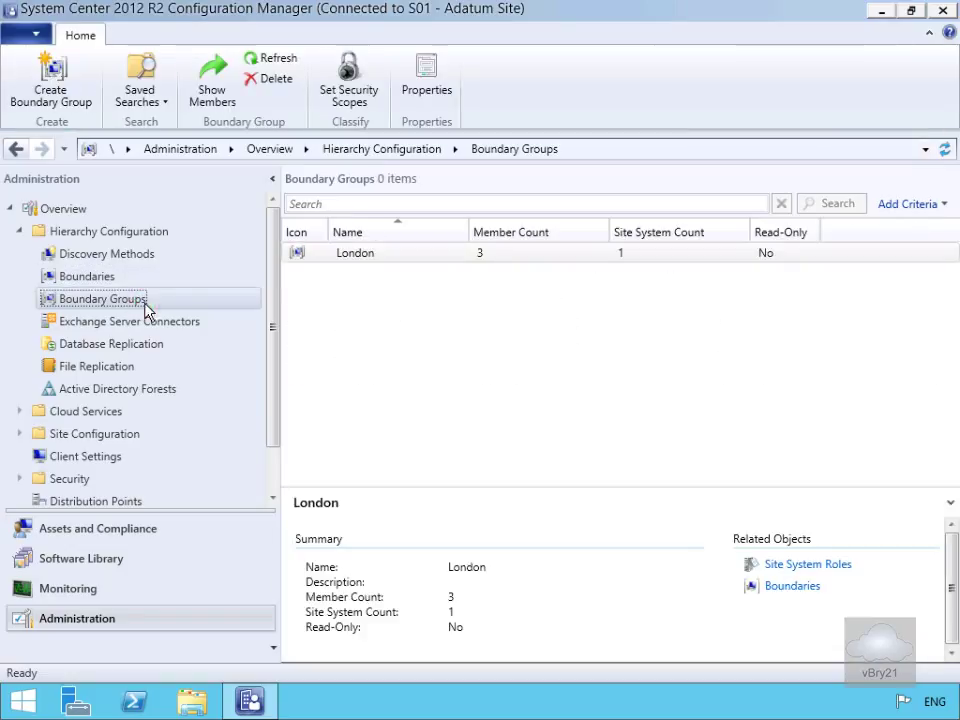
pyautogui.click(355, 259)
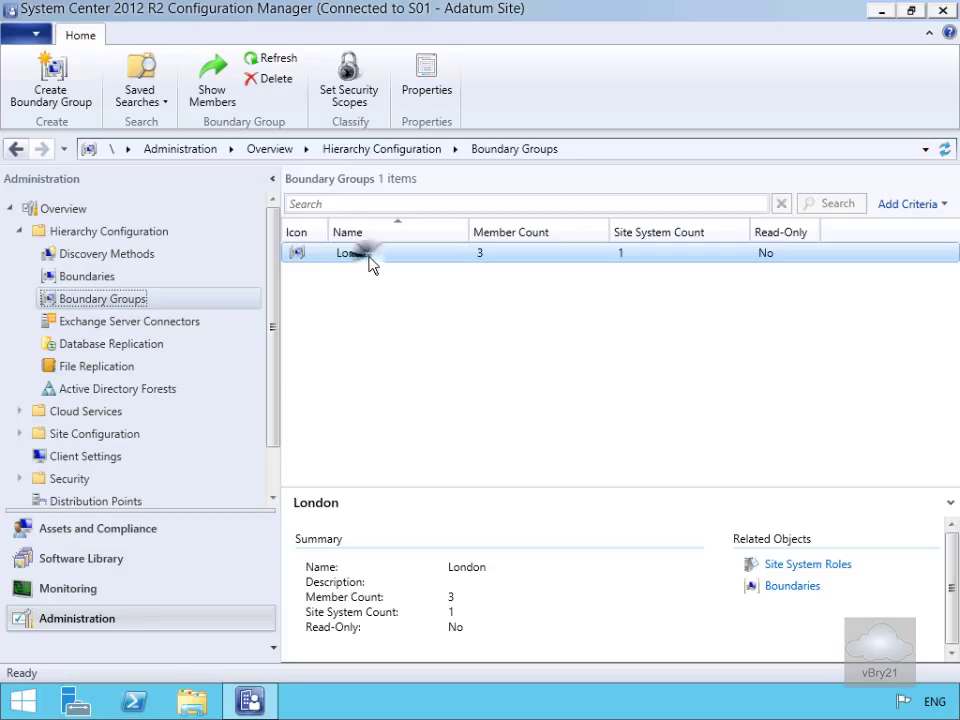
pyautogui.rightClick(370, 262)
pyautogui.click(427, 371)
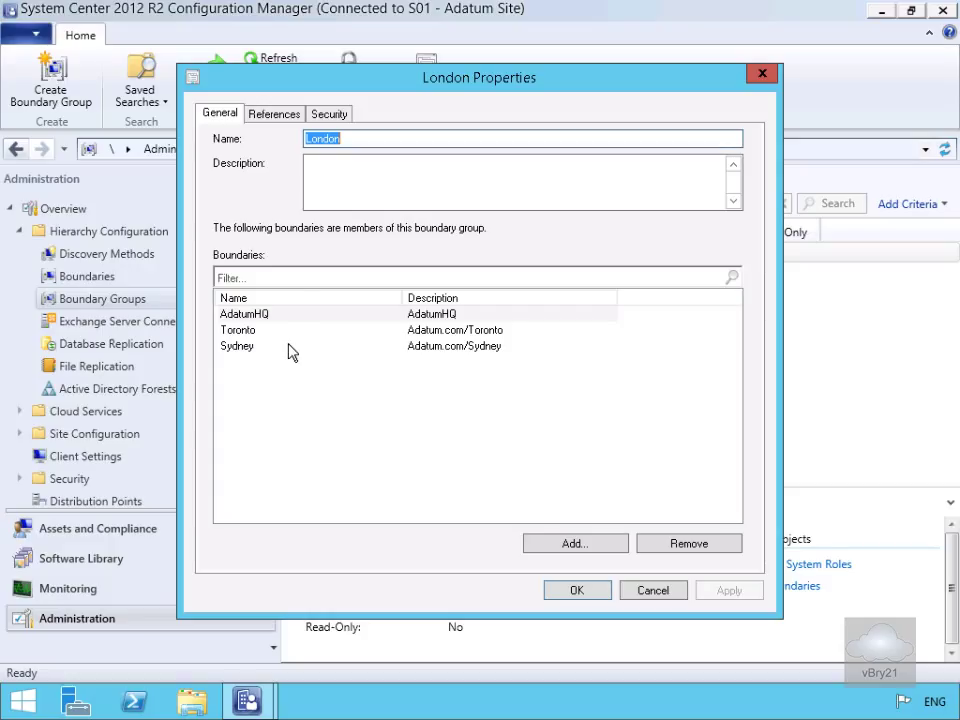
pyautogui.click(268, 117)
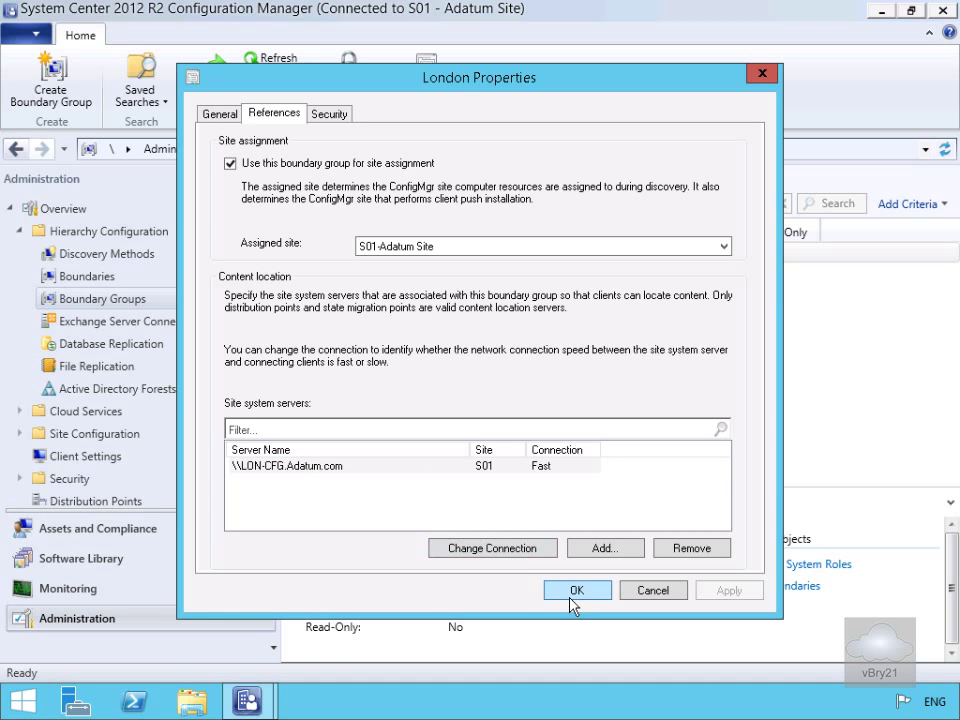
pyautogui.click(333, 113)
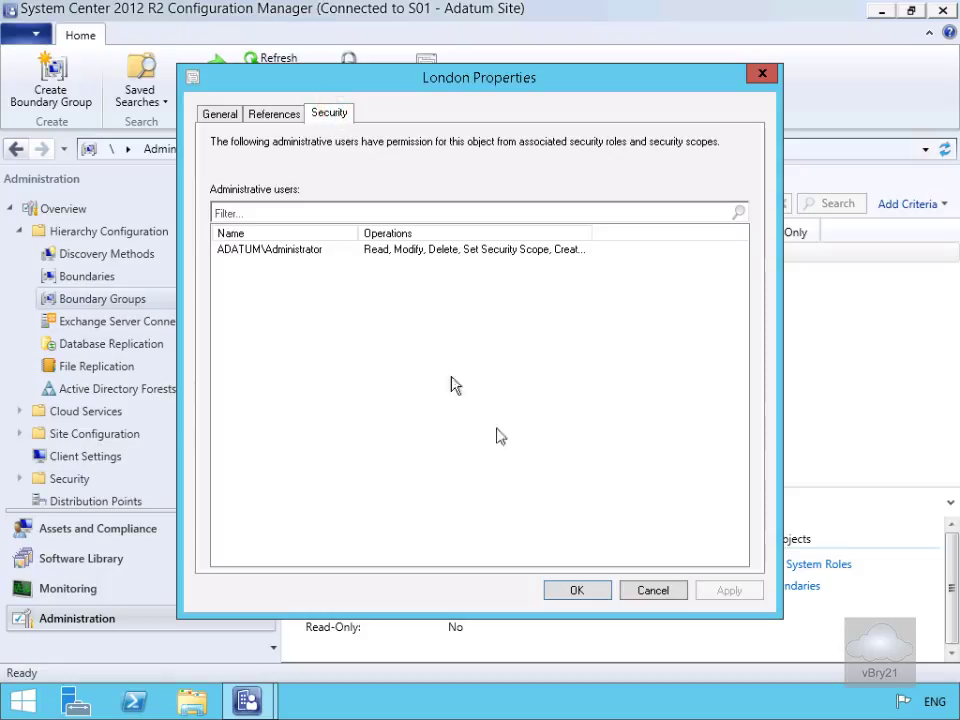
pyautogui.click(576, 590)
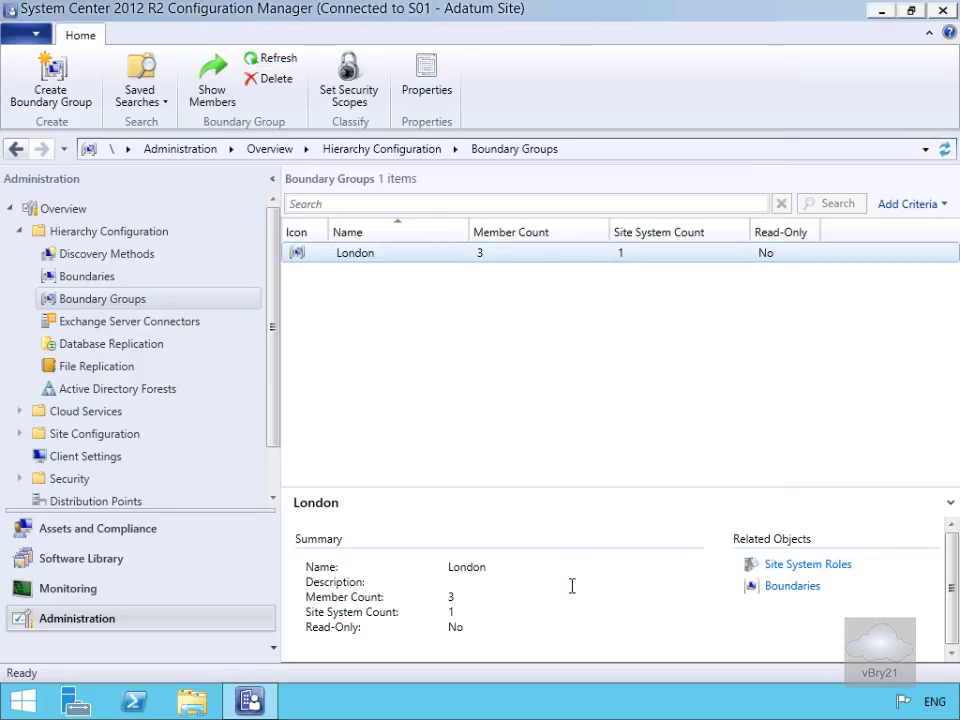
pyautogui.click(126, 300)
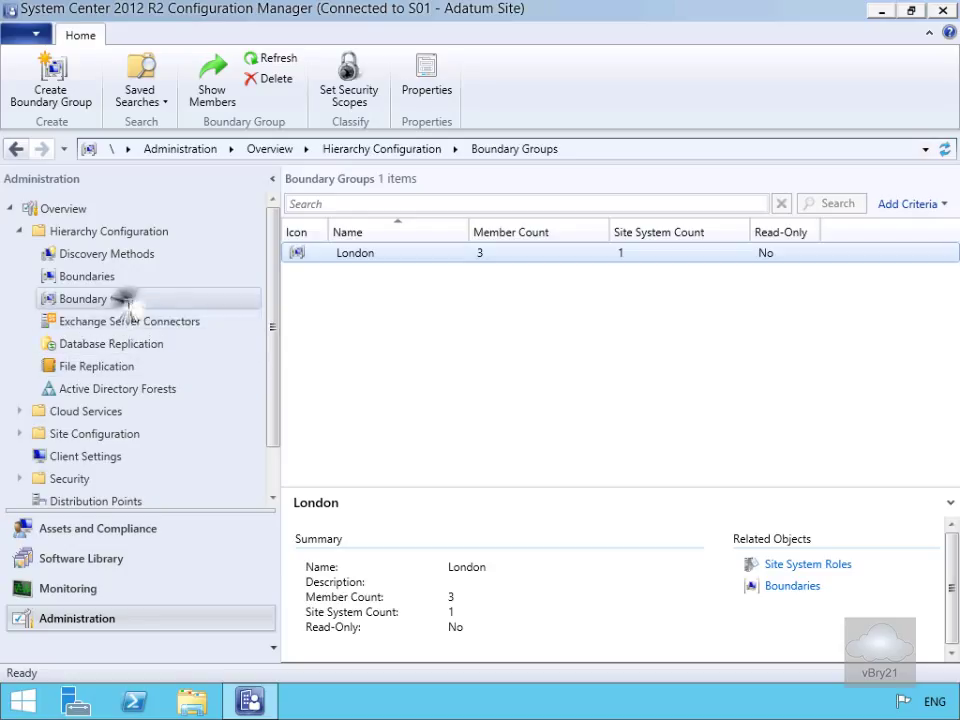
# Start a new boundary group named 'VPN Boundary Group' containing boundary 10.10.3.0.
pyautogui.rightClick(126, 300)
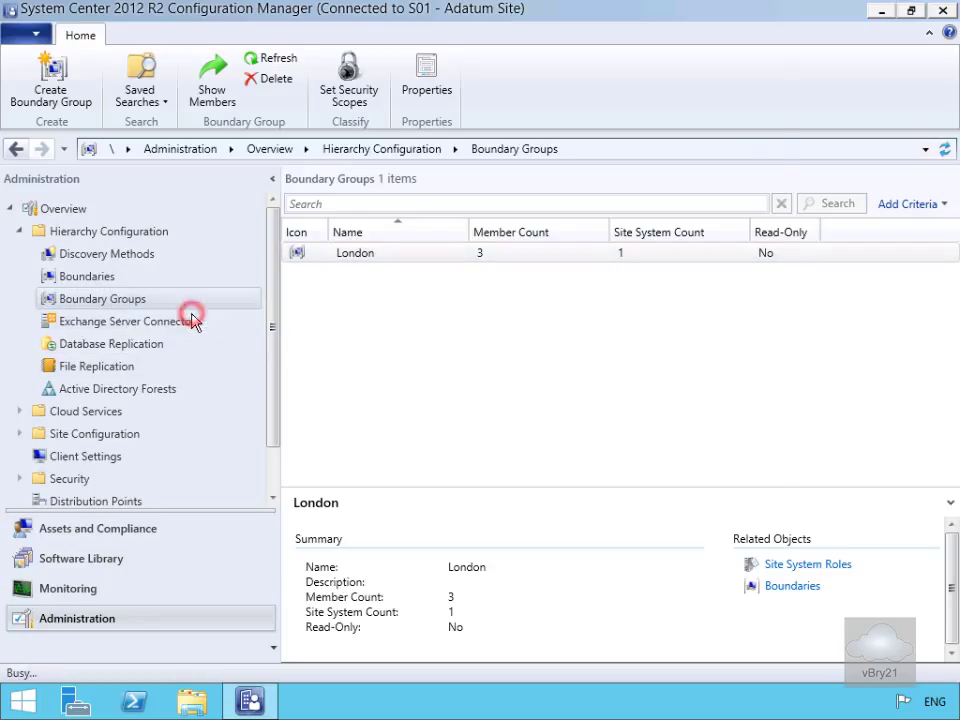
pyautogui.click(193, 320)
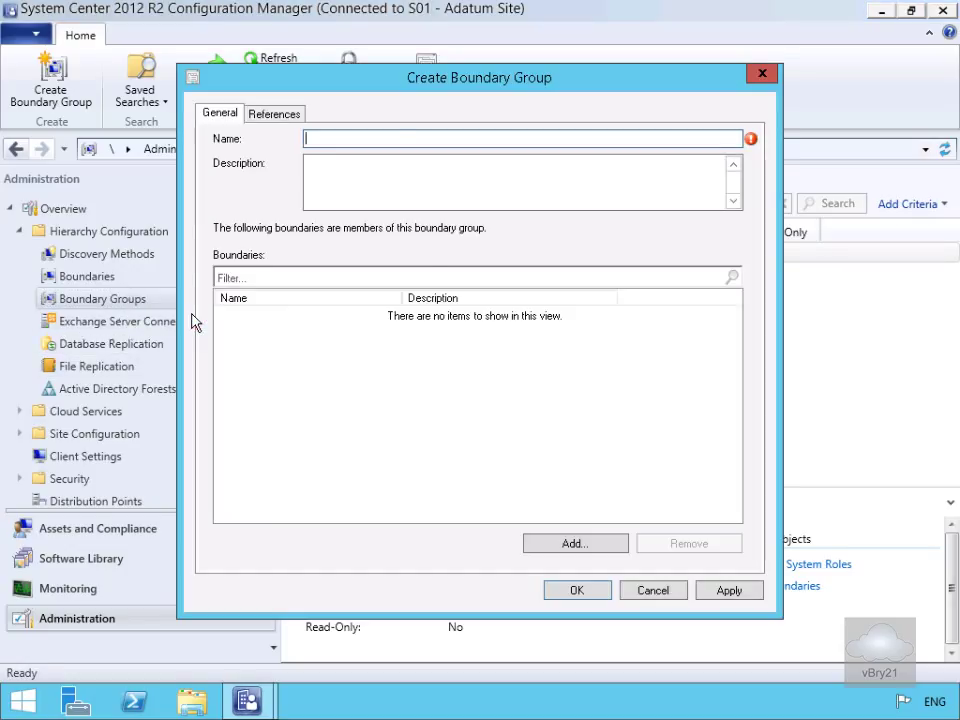
pyautogui.write('VPN Boundary Group')
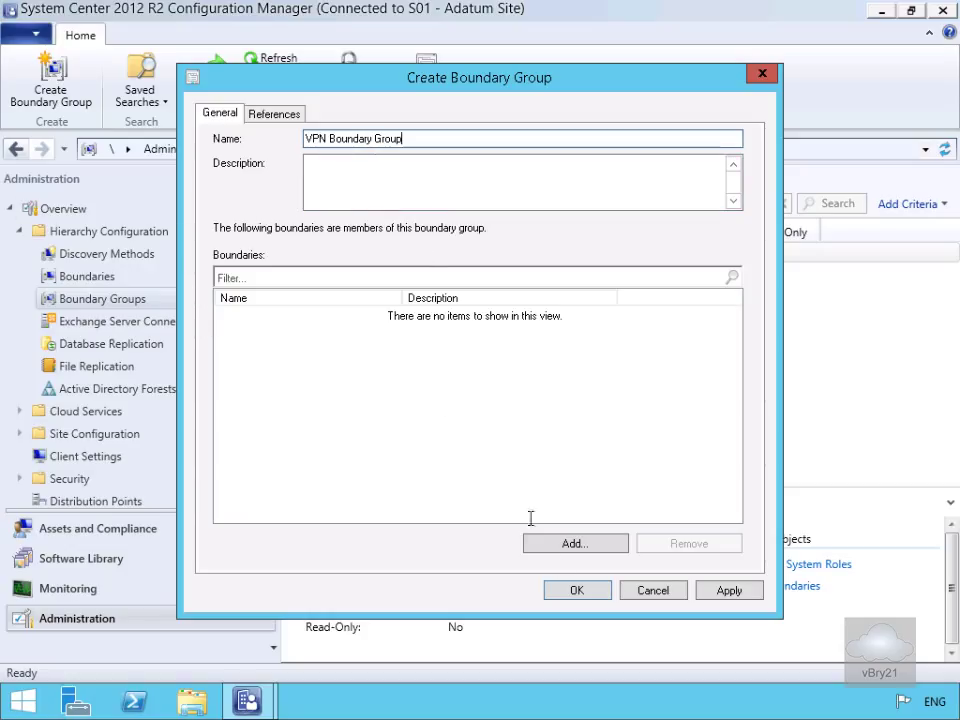
pyautogui.click(561, 543)
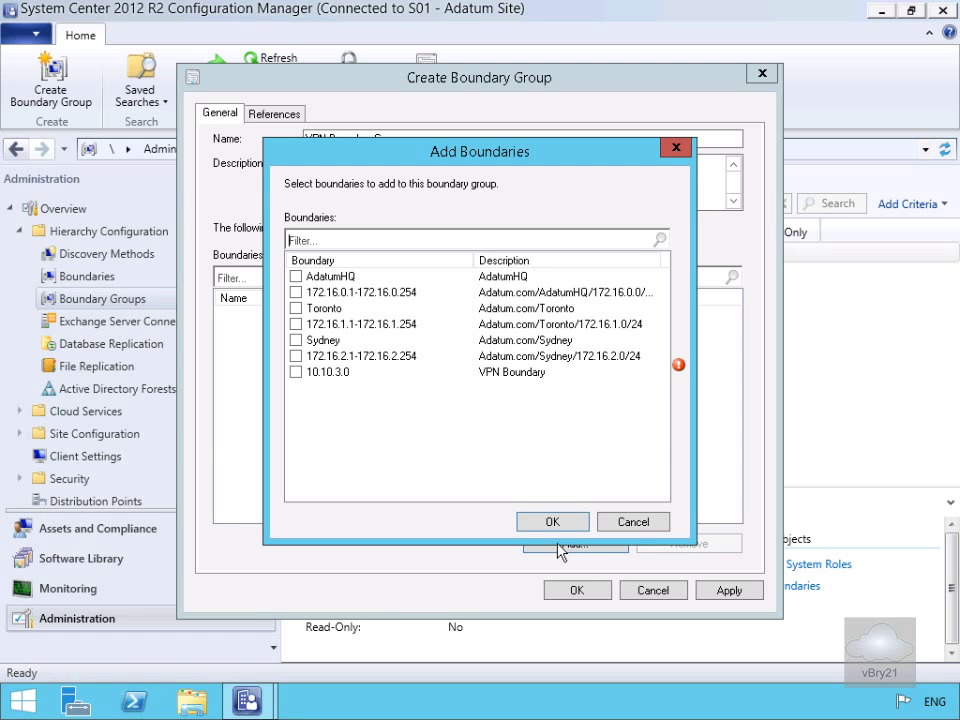
pyautogui.click(296, 373)
pyautogui.click(574, 521)
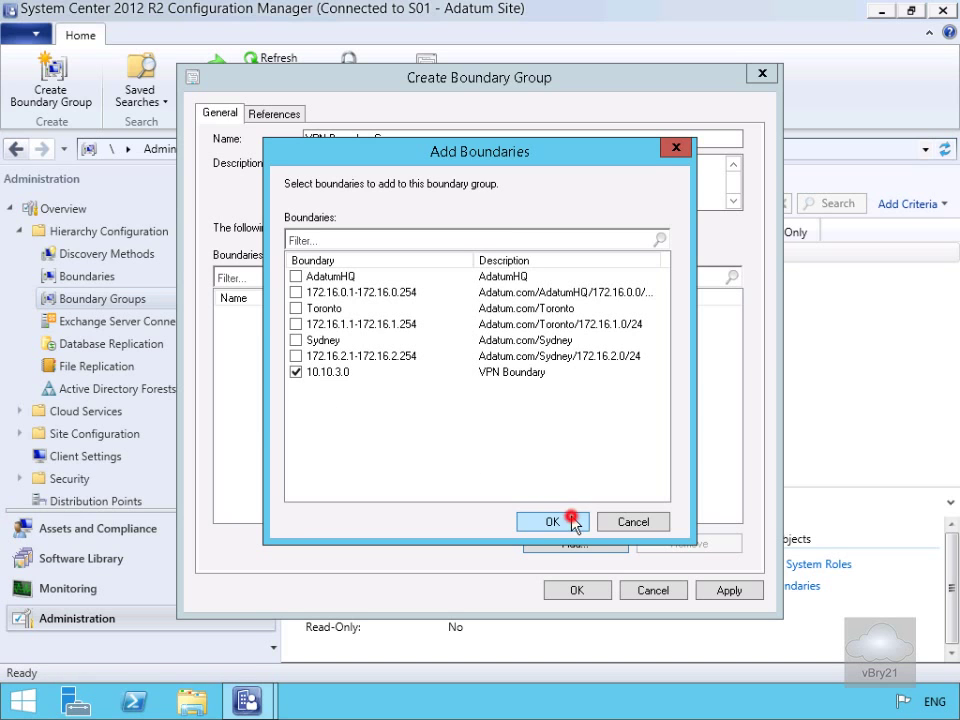
# Enable site assignment and add LON-CFG.Adatum.com as the group's site system server.
pyautogui.click(282, 115)
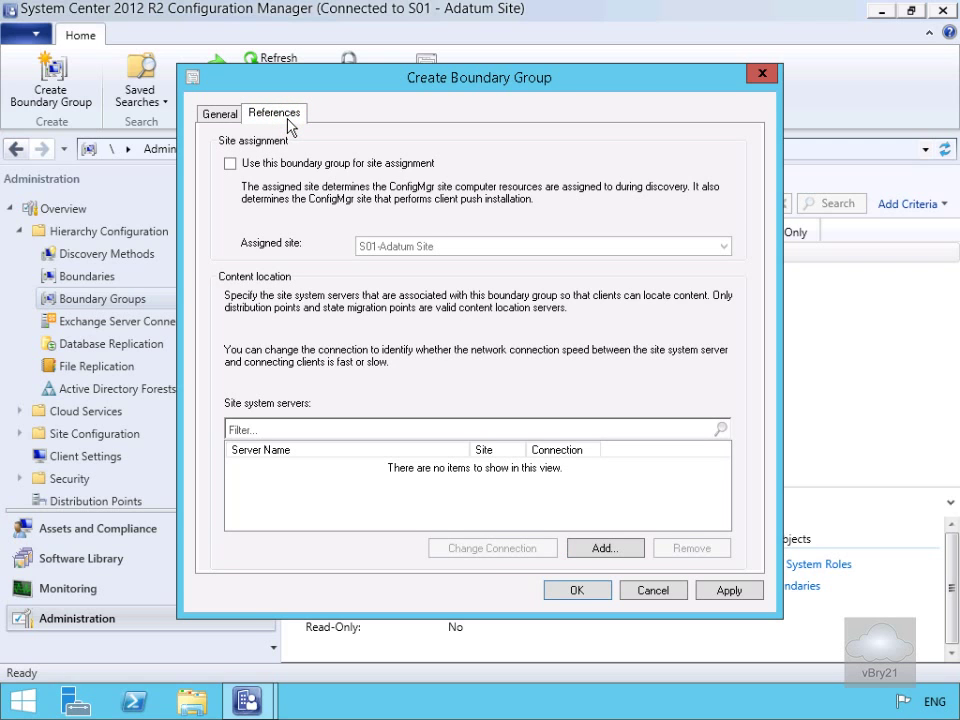
pyautogui.click(255, 165)
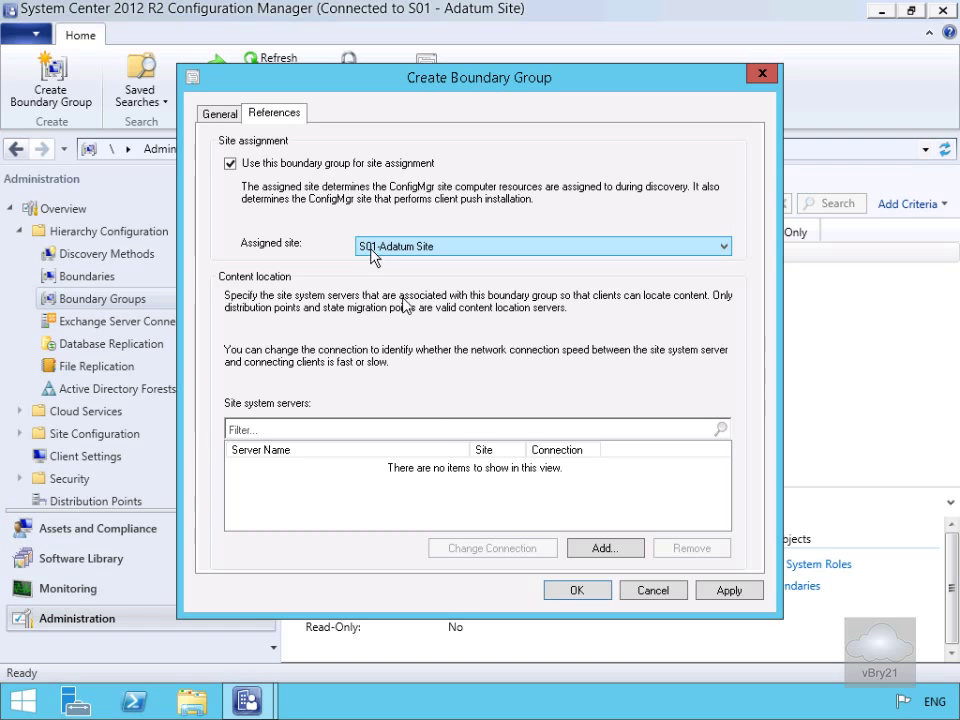
pyautogui.click(598, 549)
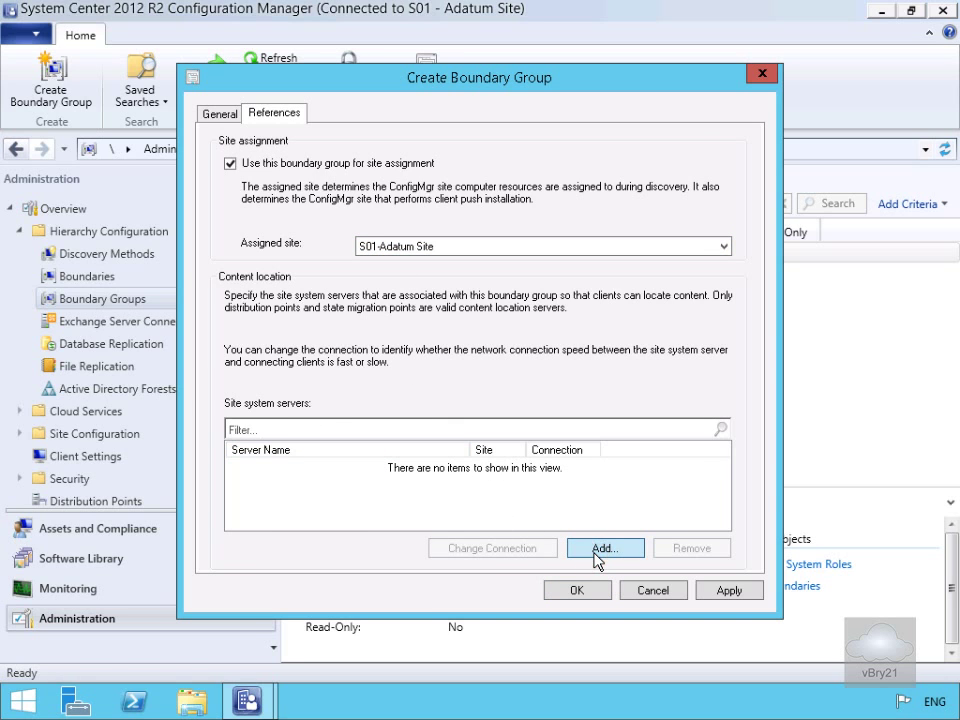
pyautogui.click(293, 278)
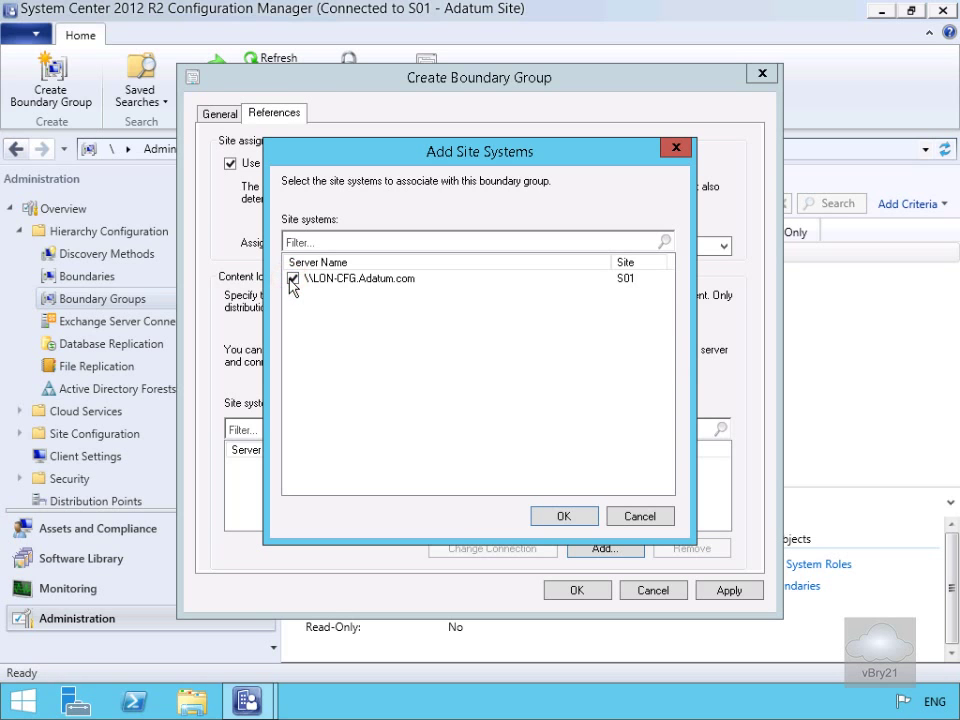
pyautogui.click(582, 522)
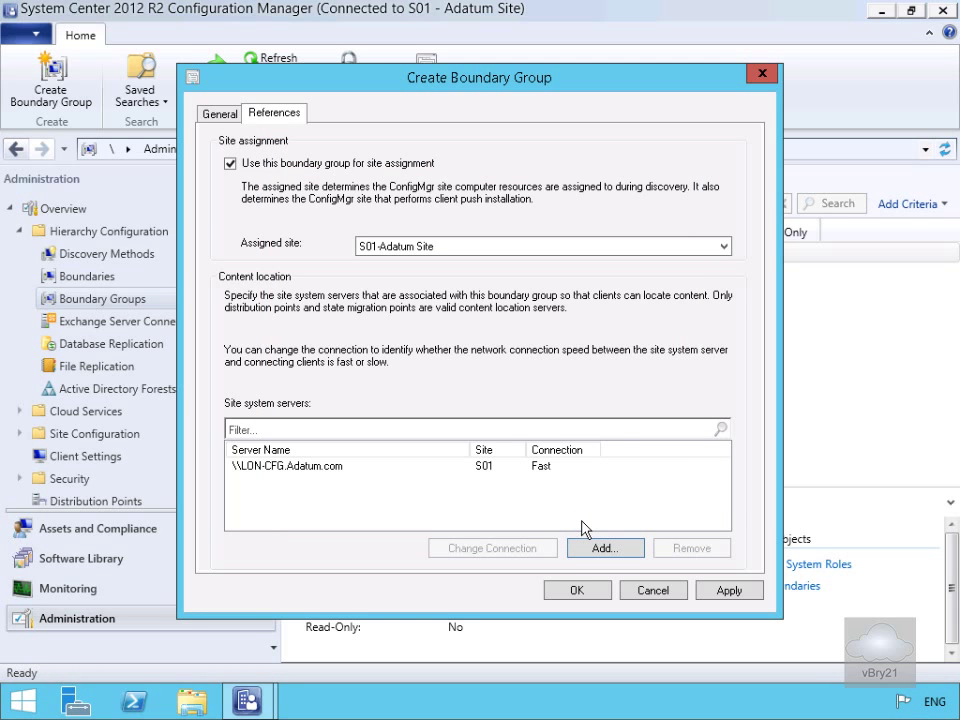
pyautogui.click(576, 590)
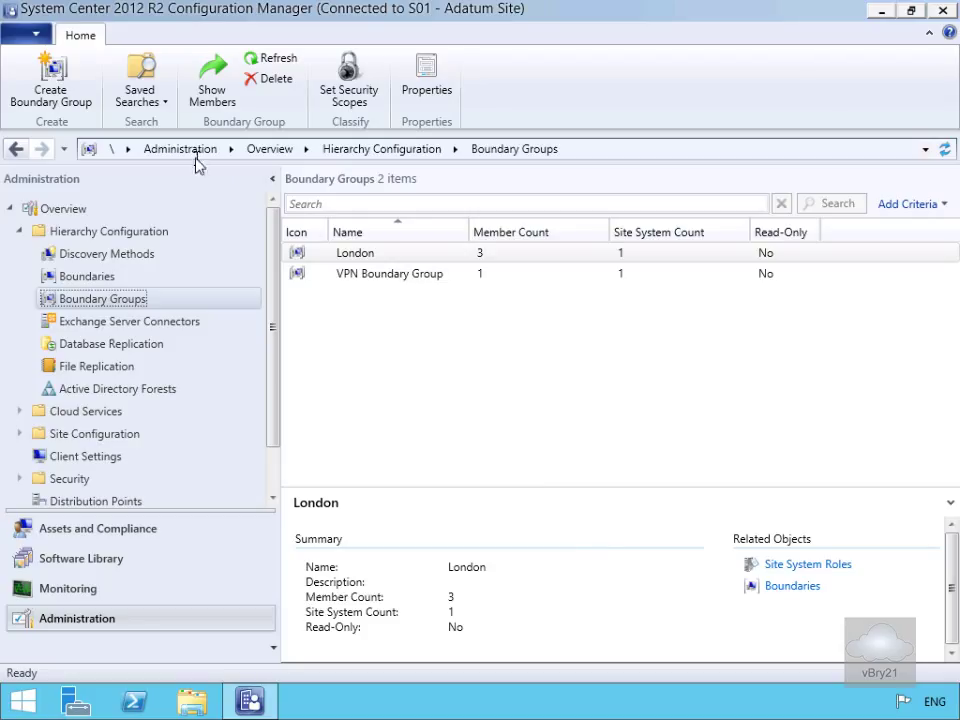
# Connect to site S01 via Windows PowerShell from the application menu.
pyautogui.click(36, 33)
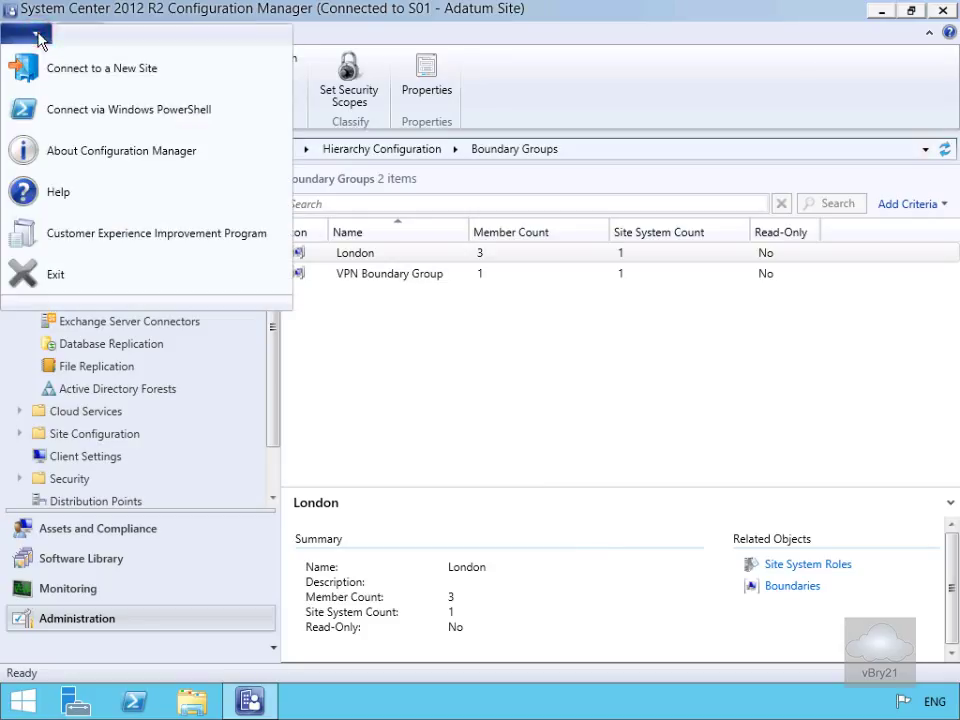
pyautogui.click(72, 110)
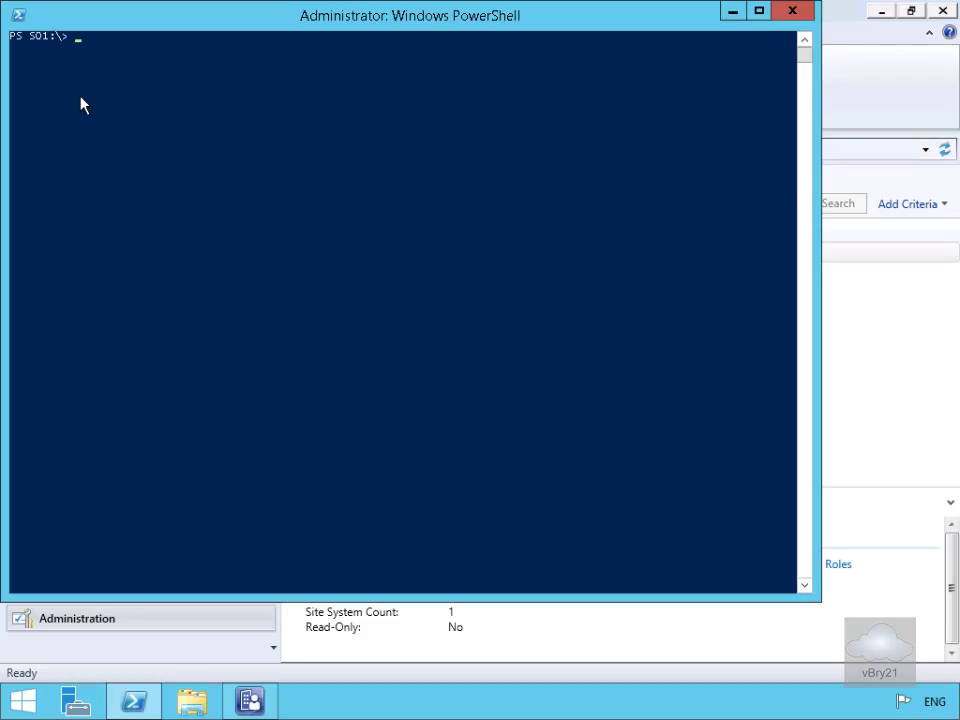
# Query ActiveDirectoryForestDiscovery settings, clear the console, then run Invoke-CMForestDiscovery -SiteCode S01.
pyautogui.rightClick(83, 105)
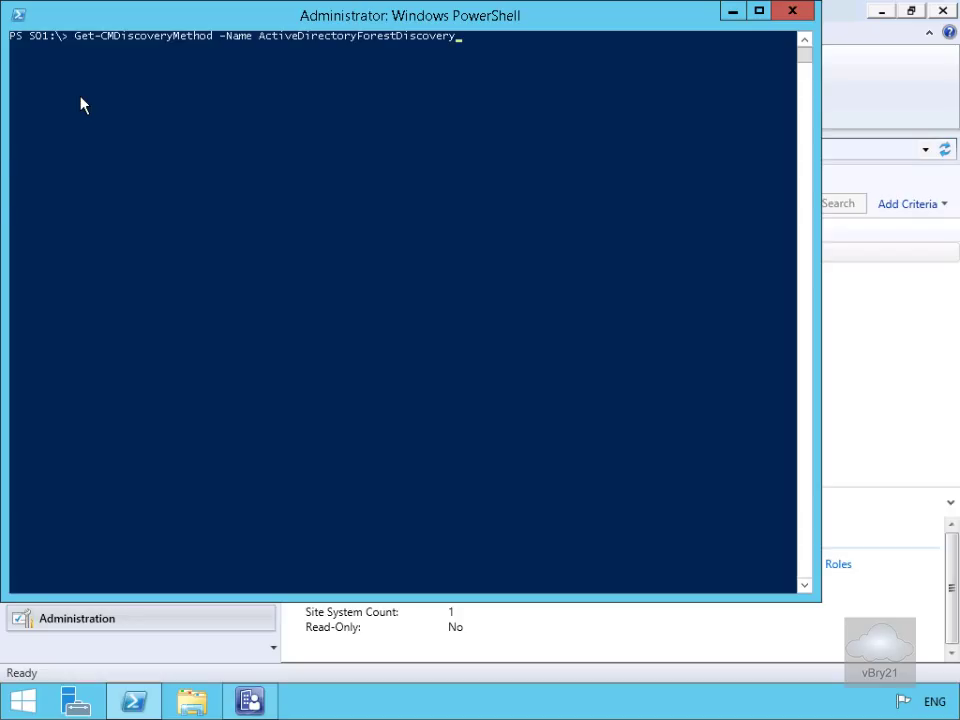
pyautogui.press('Return')
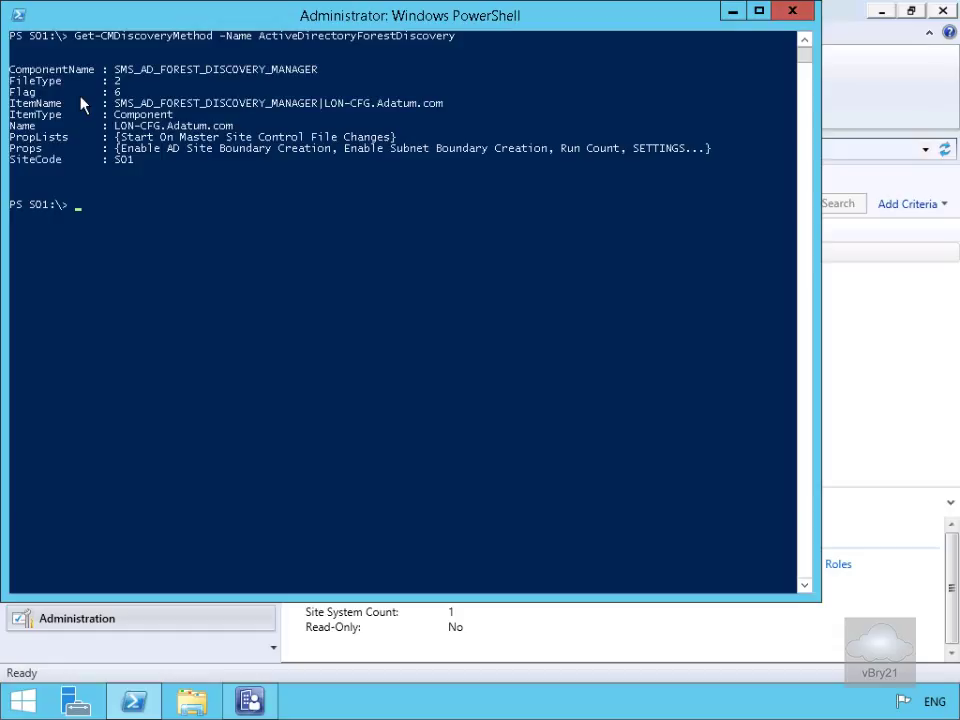
pyautogui.write('cls')
pyautogui.press('Return')
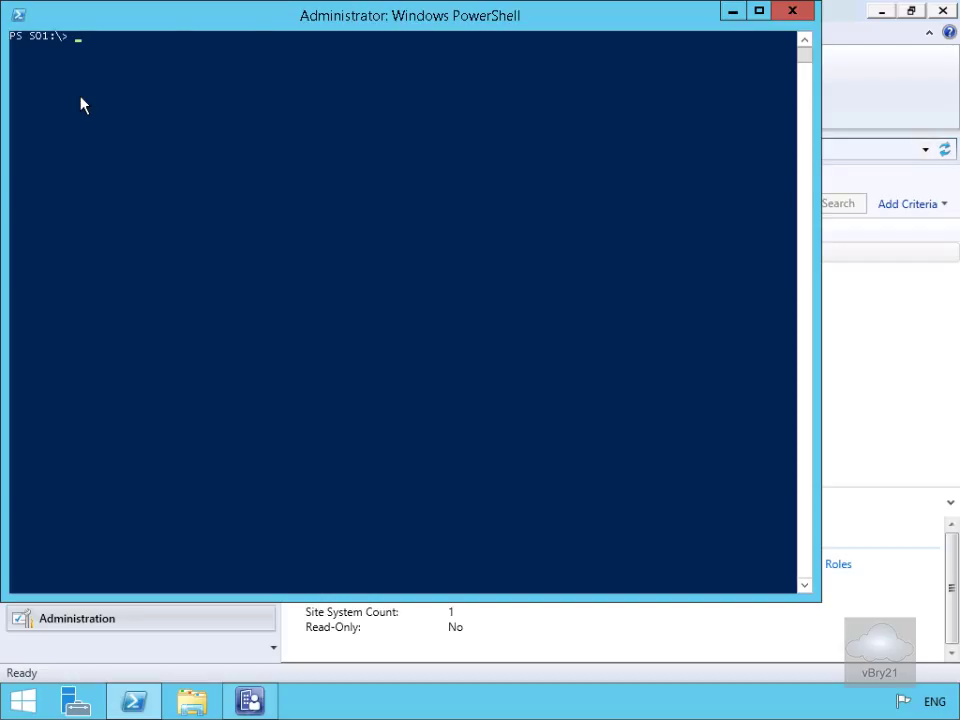
pyautogui.rightClick(82, 100)
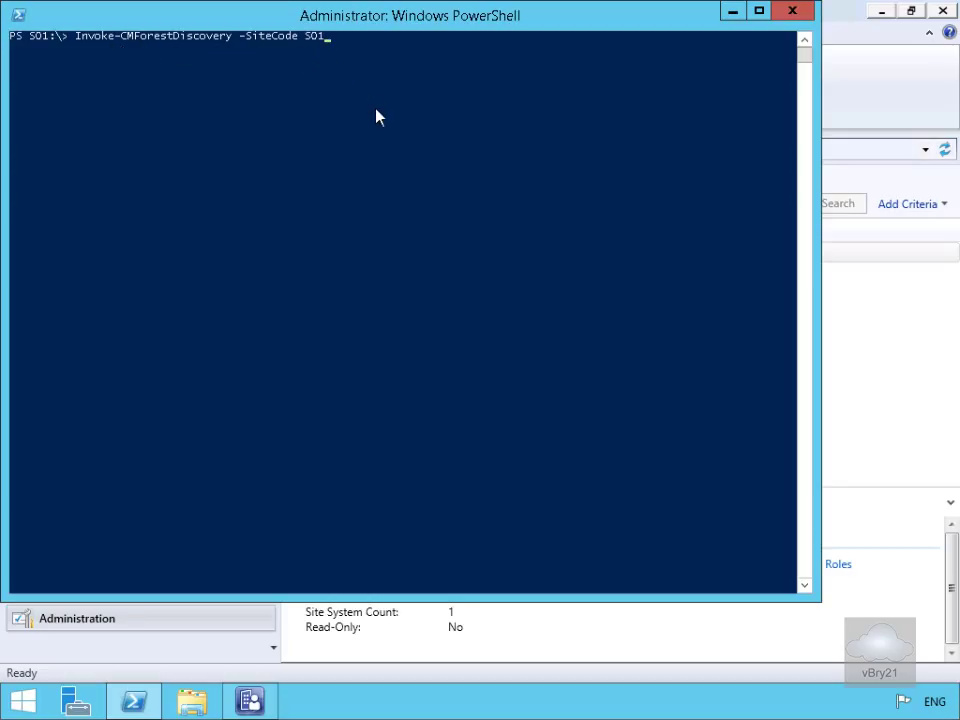
pyautogui.press('Return')
# Check in Active Directory Forests that Adatum.com shows Discovery Status Succeeded.
pyautogui.click(584, 655)
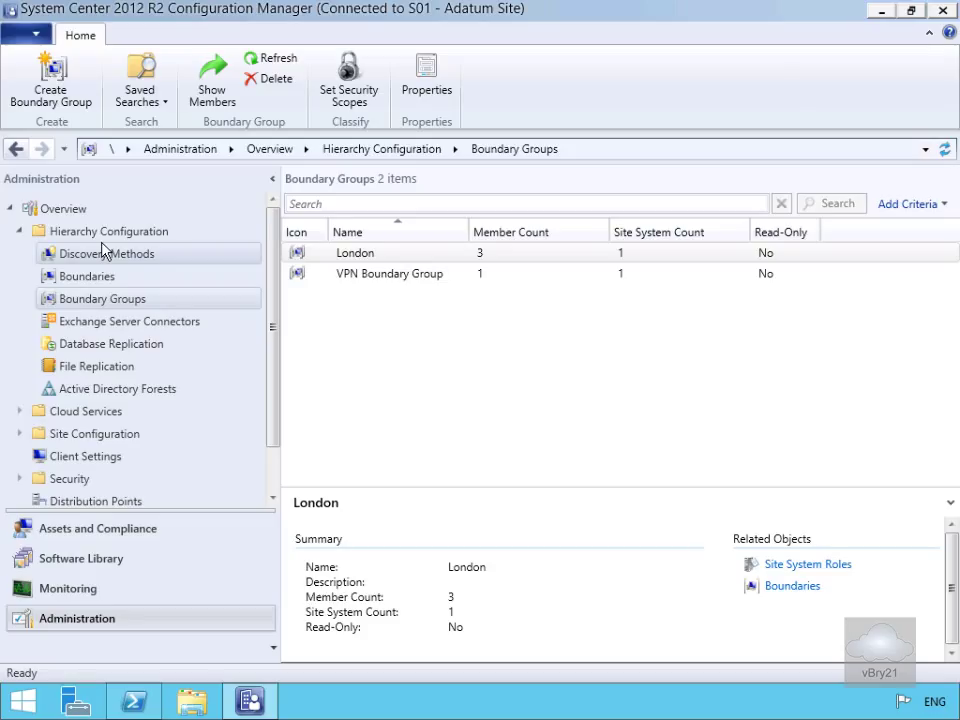
pyautogui.click(128, 392)
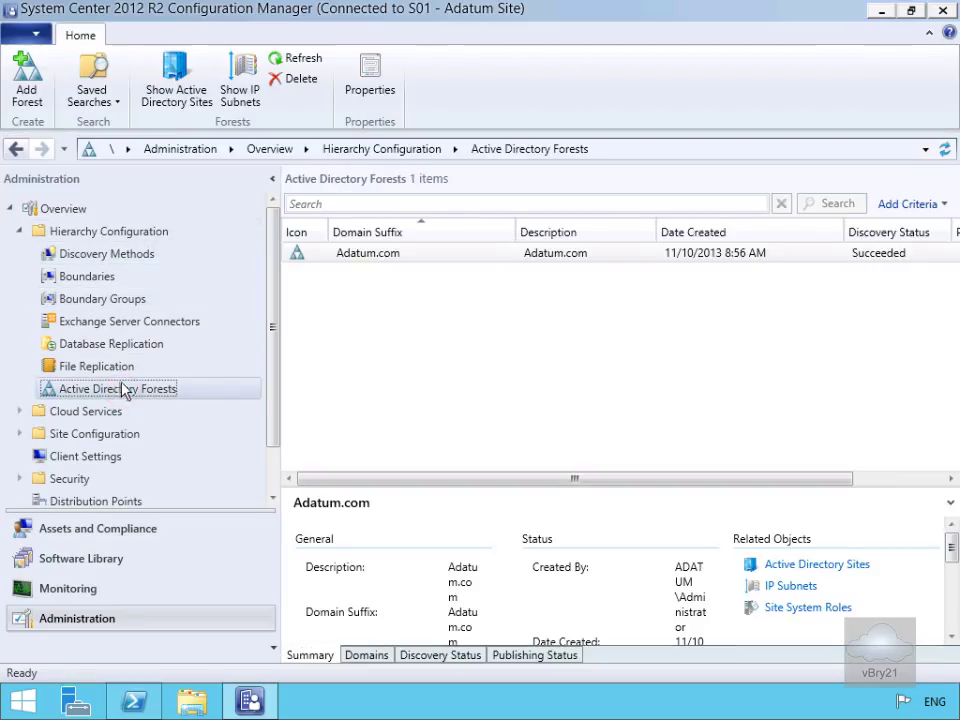
pyautogui.click(893, 258)
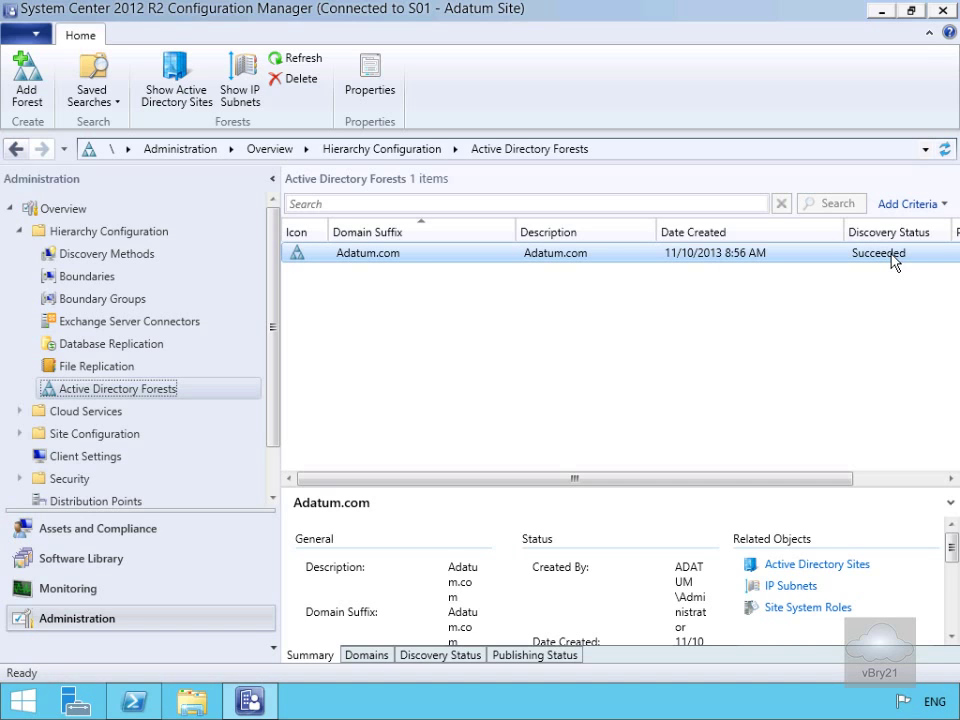